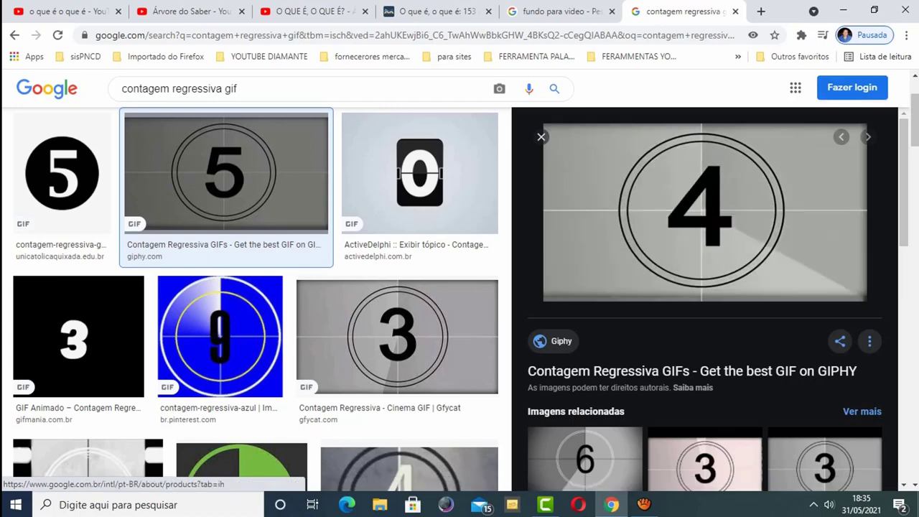
Step: Examine the "contagem regressiva gif" image results, previewing the Gfycat cinema countdown and looking through the other animated countdowns
left_click(541, 137)
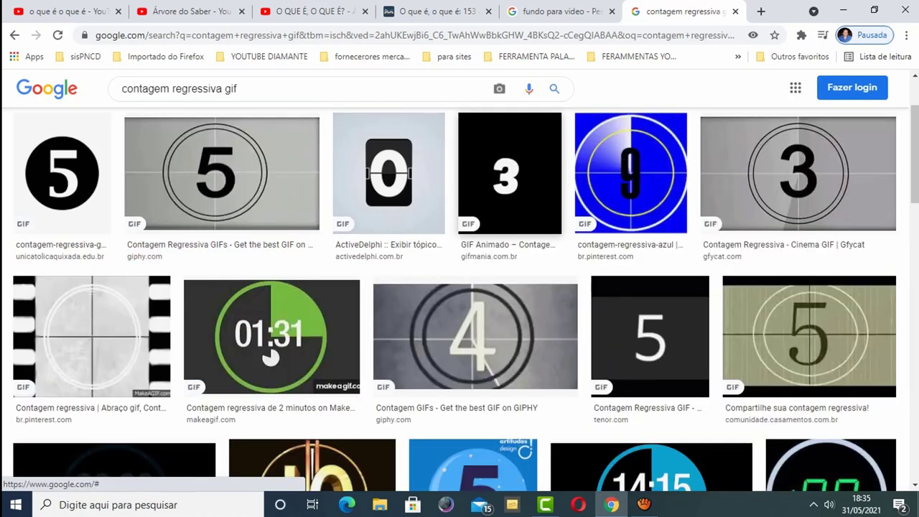
left_click(804, 172)
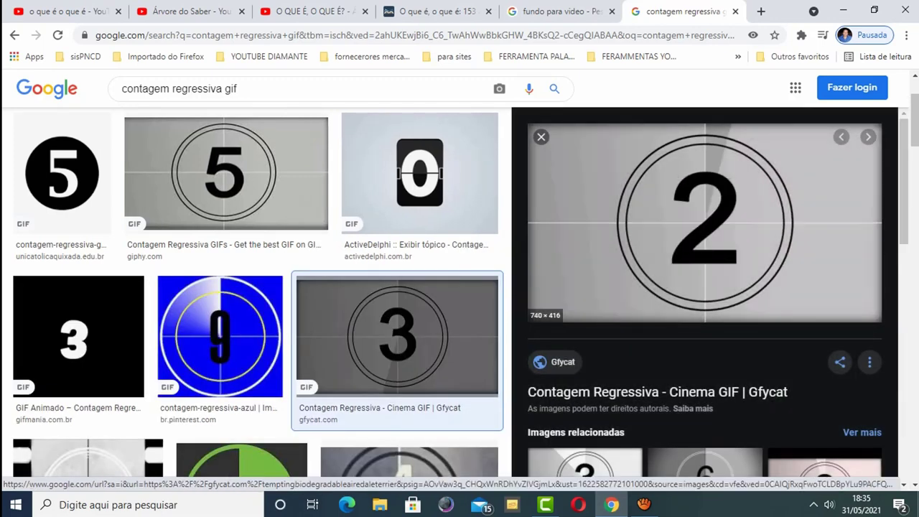
left_click(541, 137)
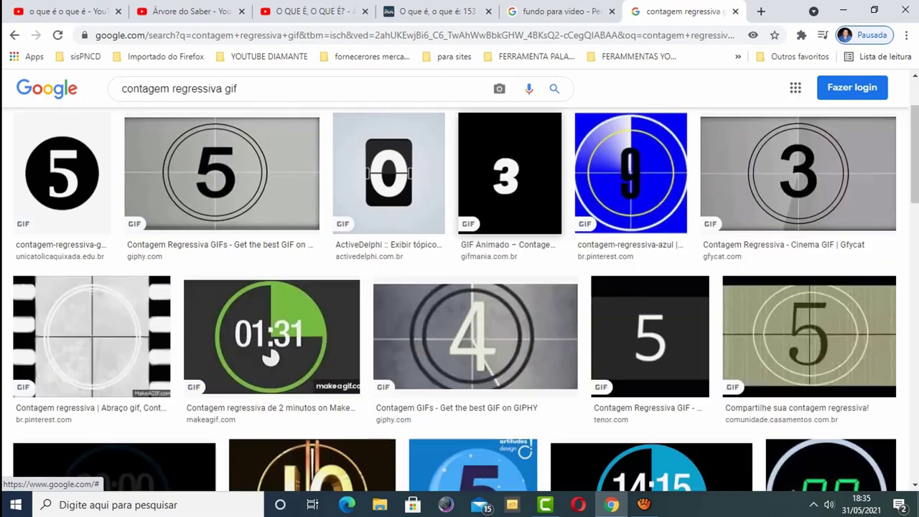
scroll(474, 273, "down", 1)
scroll(459, 299, "down", 7)
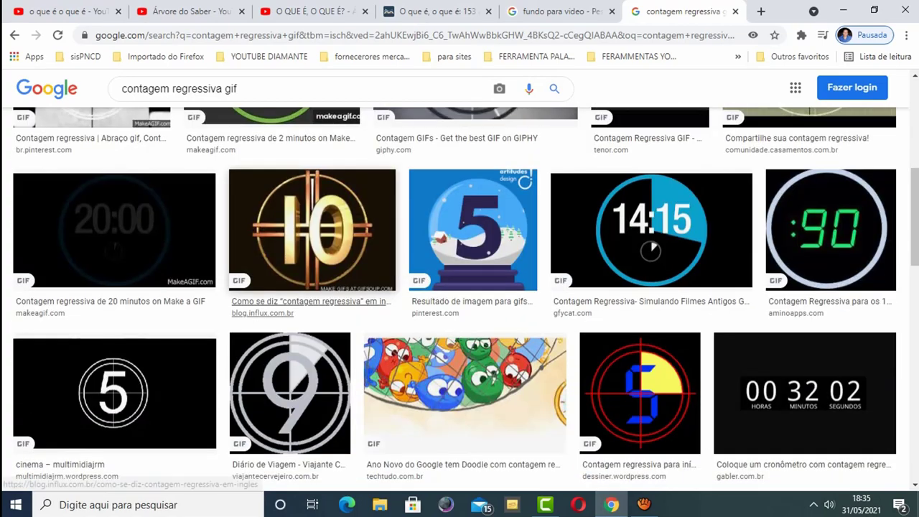
scroll(459, 298, "down", 5)
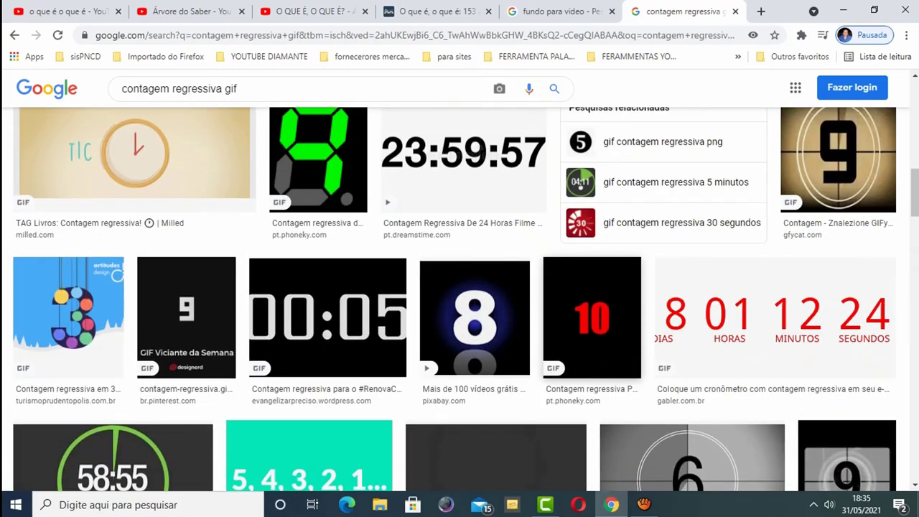
scroll(460, 299, "up", 9)
scroll(460, 299, "up", 6)
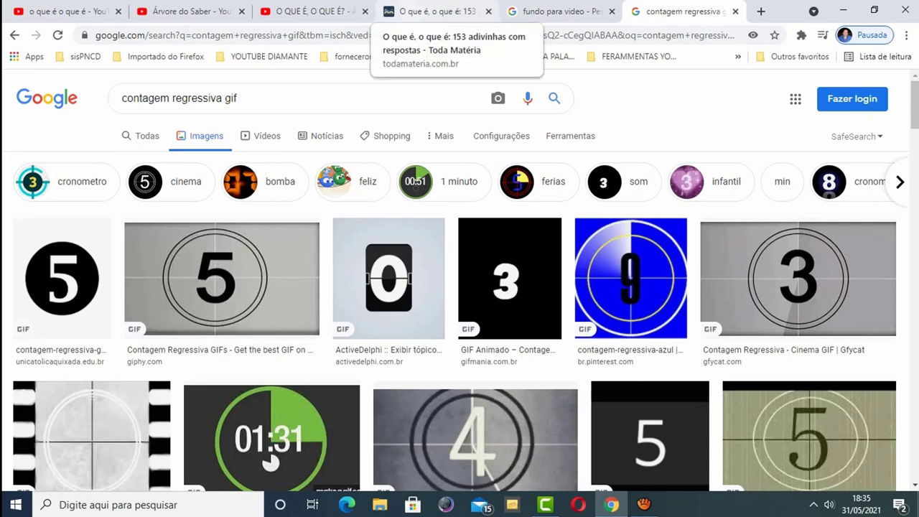
Step: Review the open Toda Matéria riddles page and the "fundo para video" background images, then return to the countdown GIF results
left_click(430, 11)
scroll(453, 280, "down", 1)
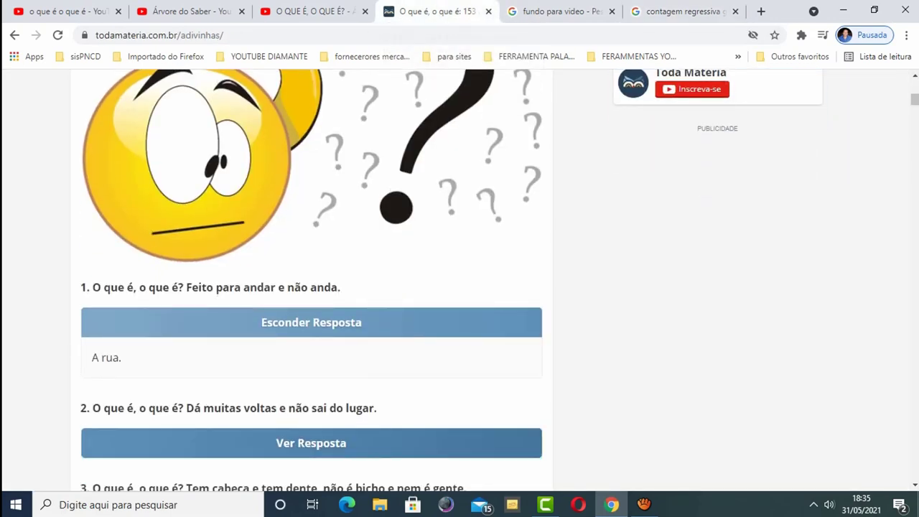
scroll(459, 280, "up", 1)
left_click(560, 11)
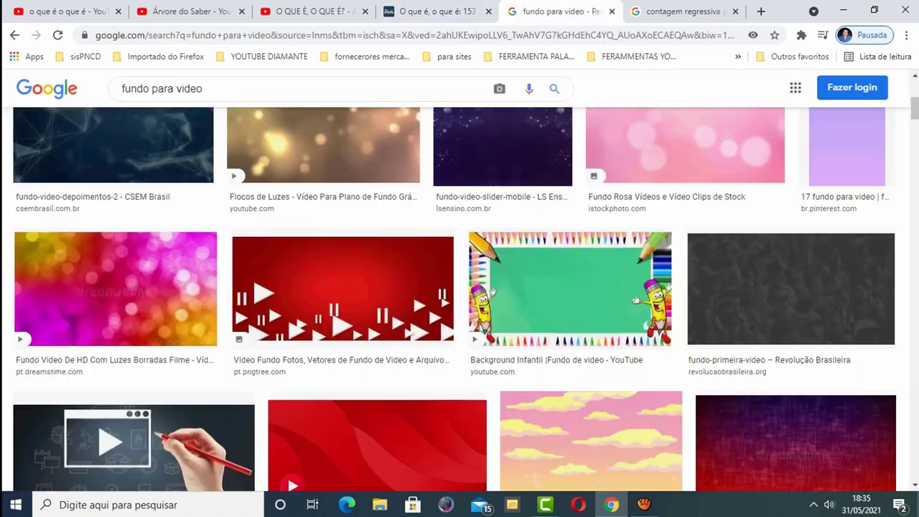
scroll(337, 288, "up", 5)
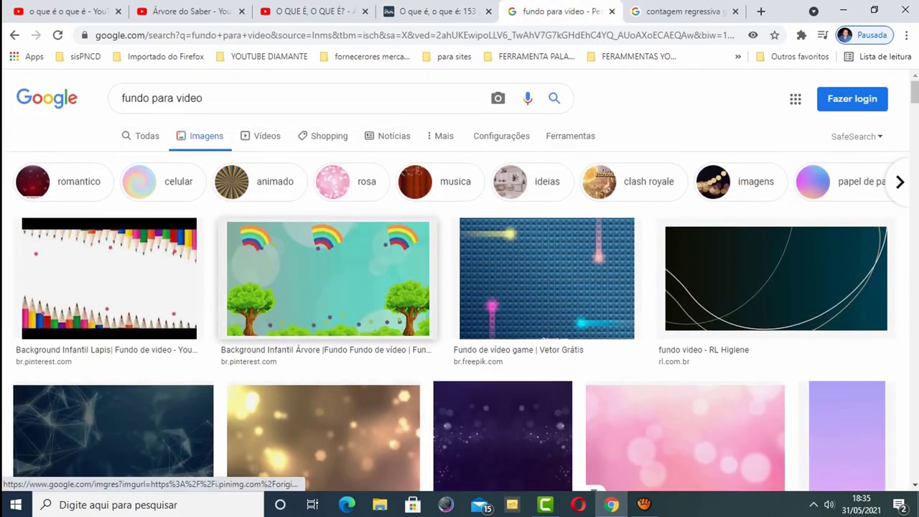
left_click(682, 11)
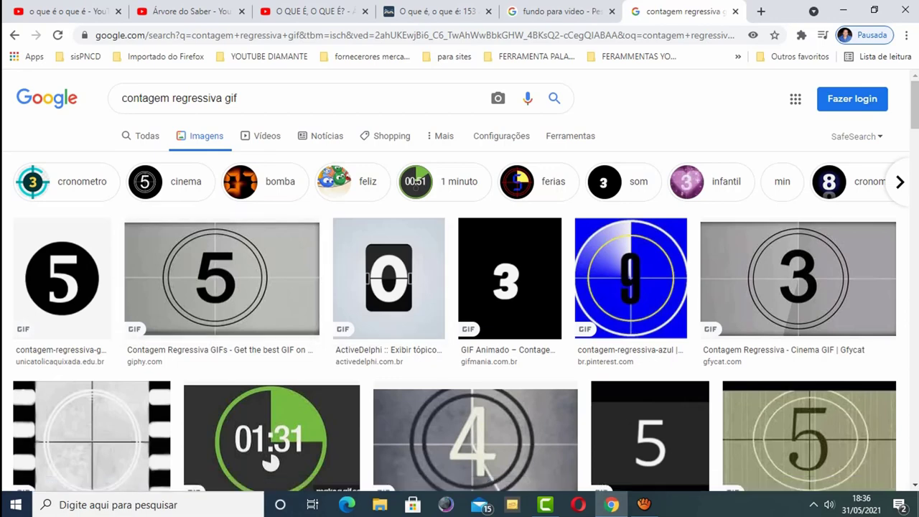
Step: Switch to Camtasia, place maxresdefault.jpg at the start of Track 1 and set its duration to about 16 seconds
left_click(545, 505)
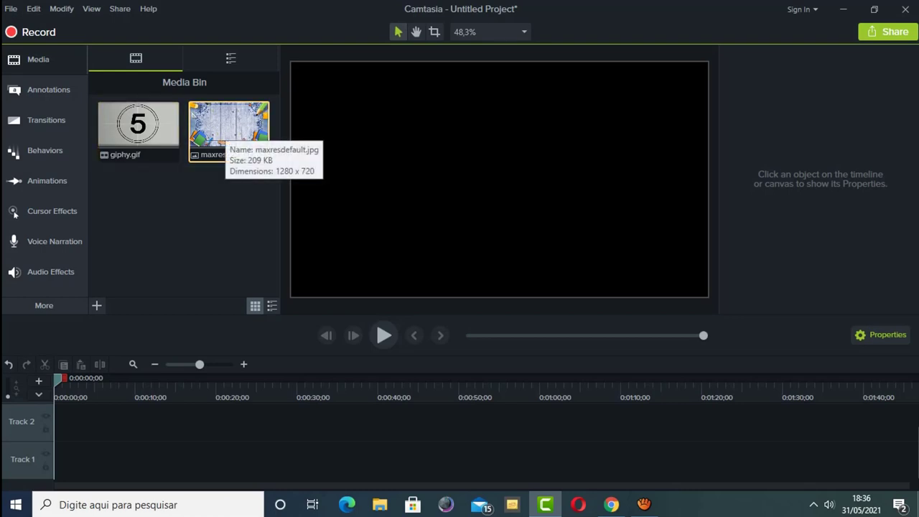
left_click_drag(228, 130, 101, 459)
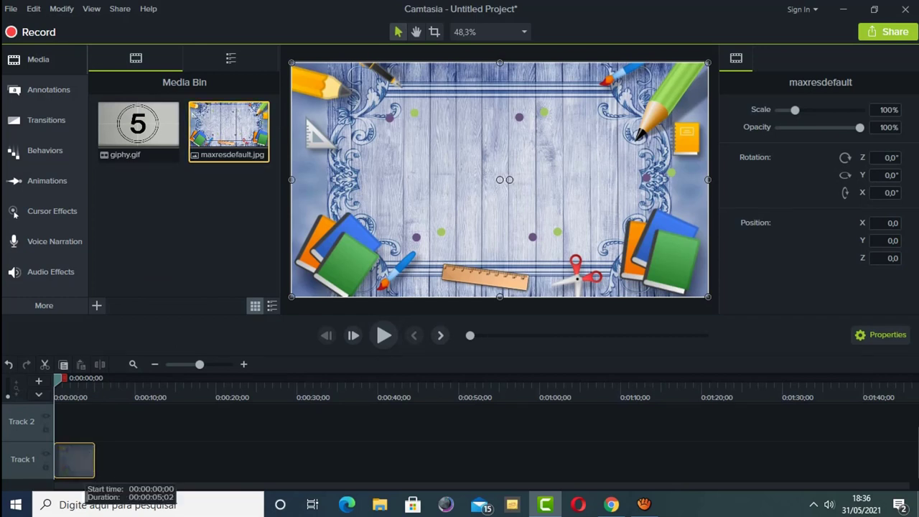
left_click_drag(94, 459, 320, 463)
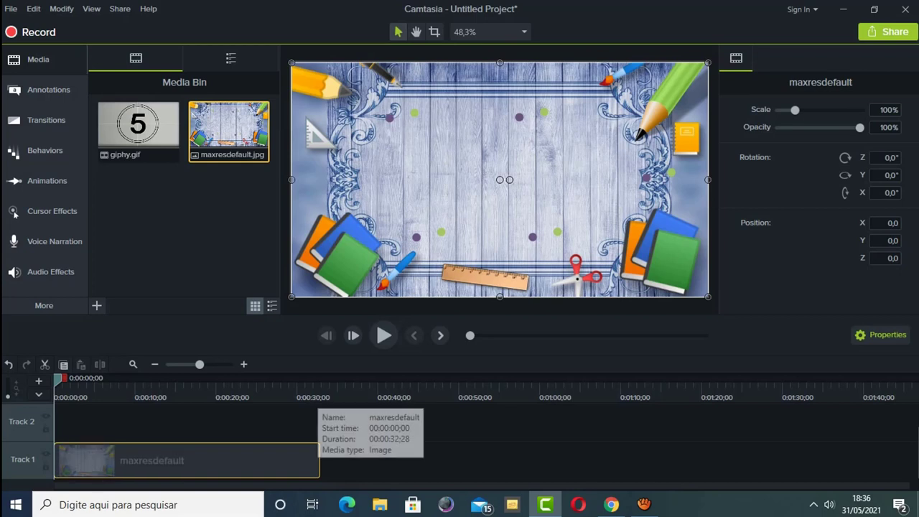
left_click_drag(319, 460, 183, 460)
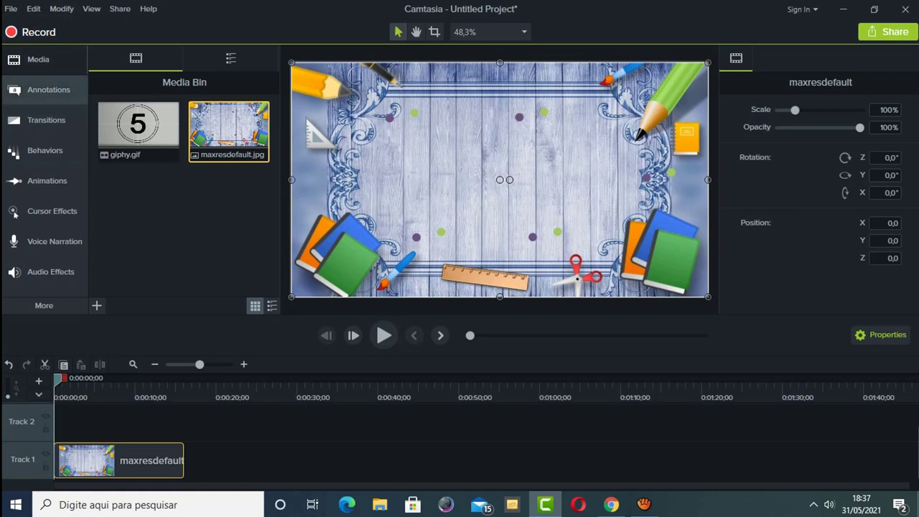
Step: Add the orange thought-cloud callout over the background on Track 2 and set both clips' duration to about 11 seconds
key("a")
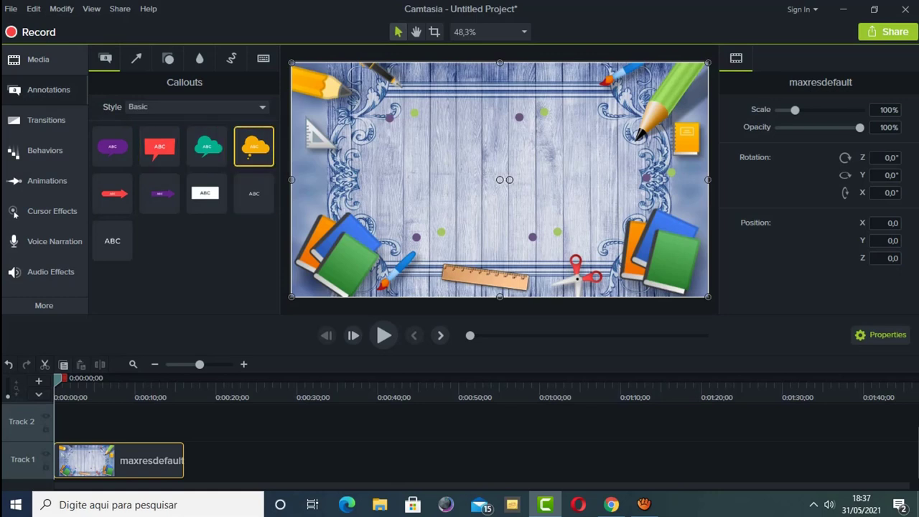
left_click_drag(253, 146, 502, 162)
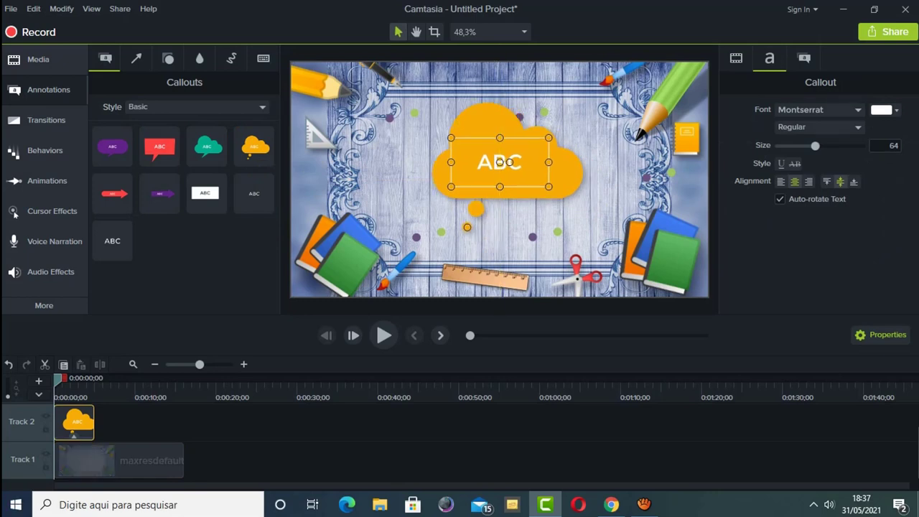
left_click(144, 460)
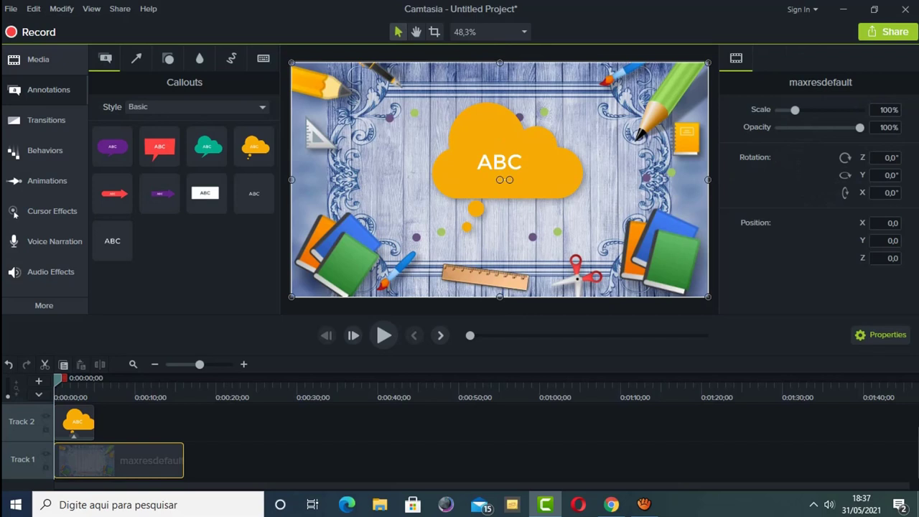
left_click_drag(183, 460, 142, 460)
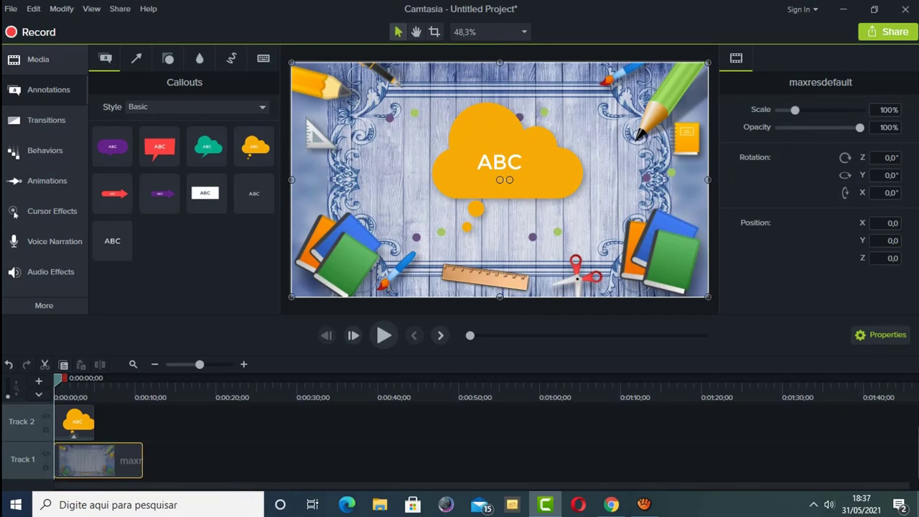
left_click_drag(94, 421, 142, 421)
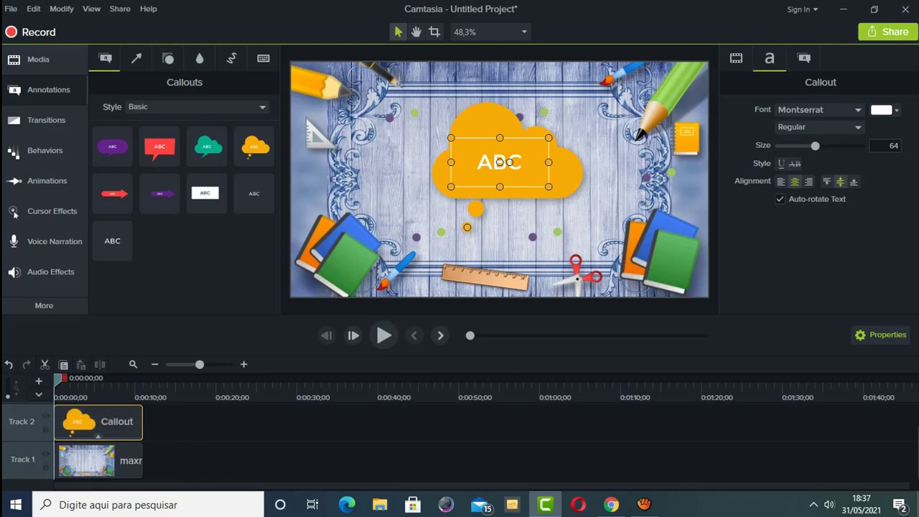
Step: Switch to Chrome and copy the first riddle on the Toda Matéria page, "O que é, o que é? Feito para andar e não anda."
left_click(611, 505)
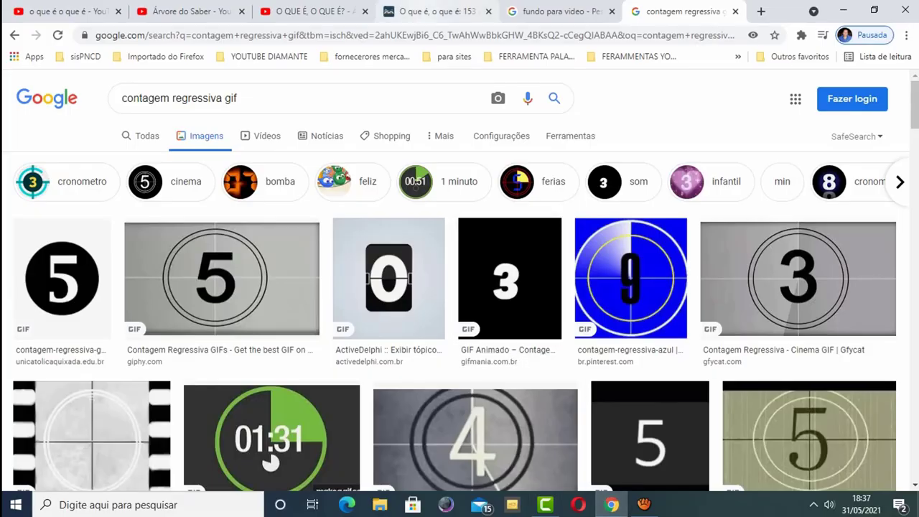
key("ctrl+4")
scroll(311, 273, "down", 1)
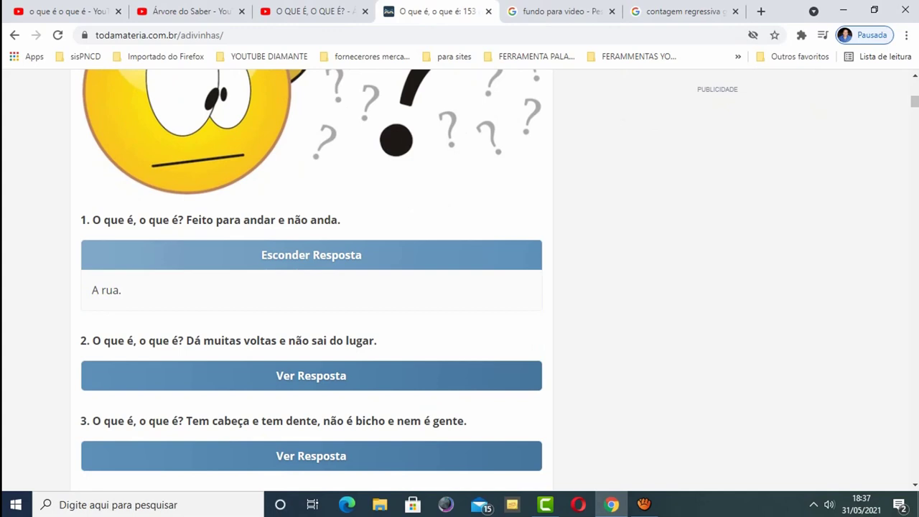
left_click_drag(340, 220, 92, 219)
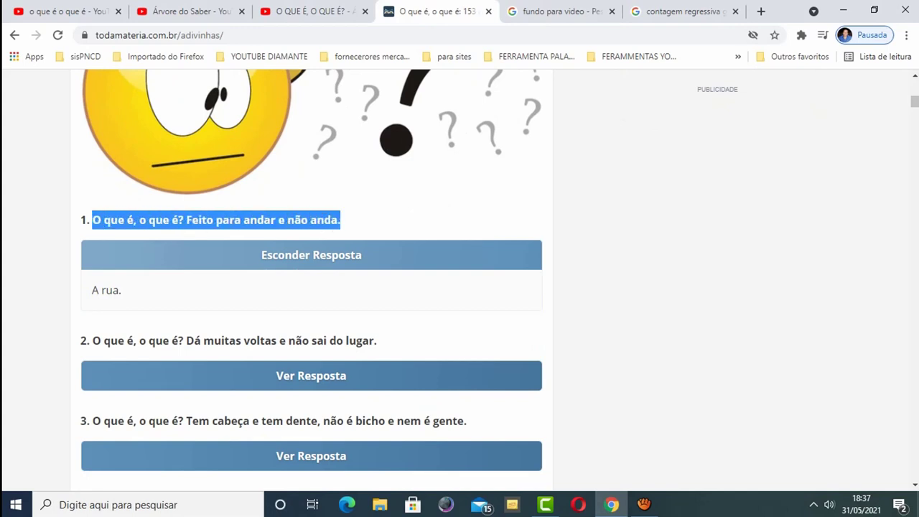
right_click(261, 221)
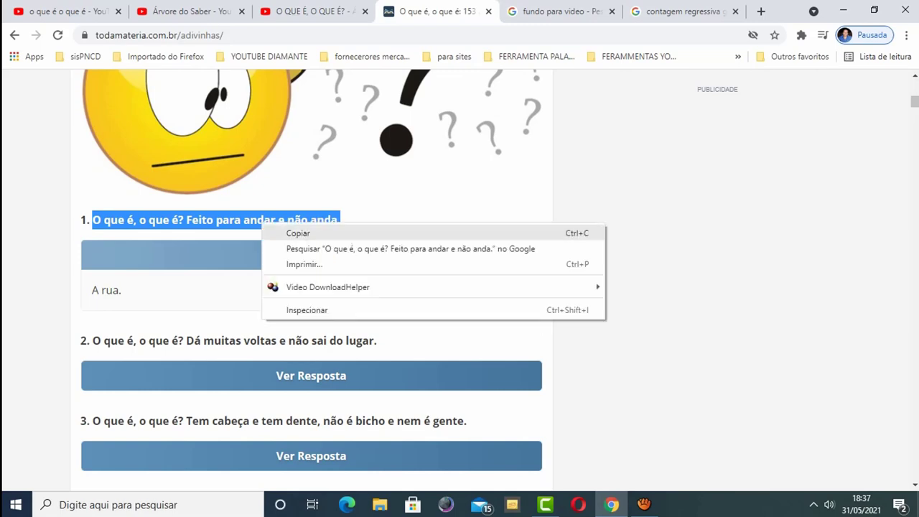
left_click(283, 232)
Step: Switch back to Camtasia and replace the cloud callout's placeholder text with the copied riddle
left_click(546, 505)
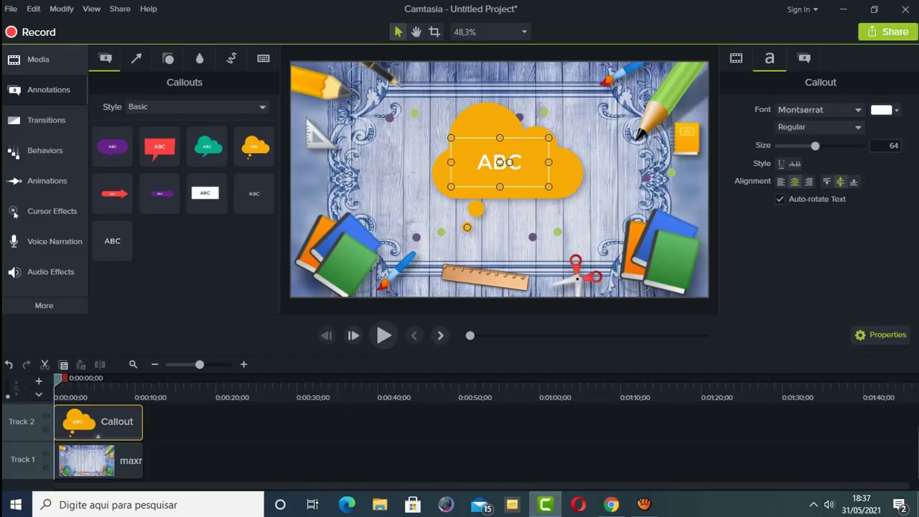
double_click(500, 162)
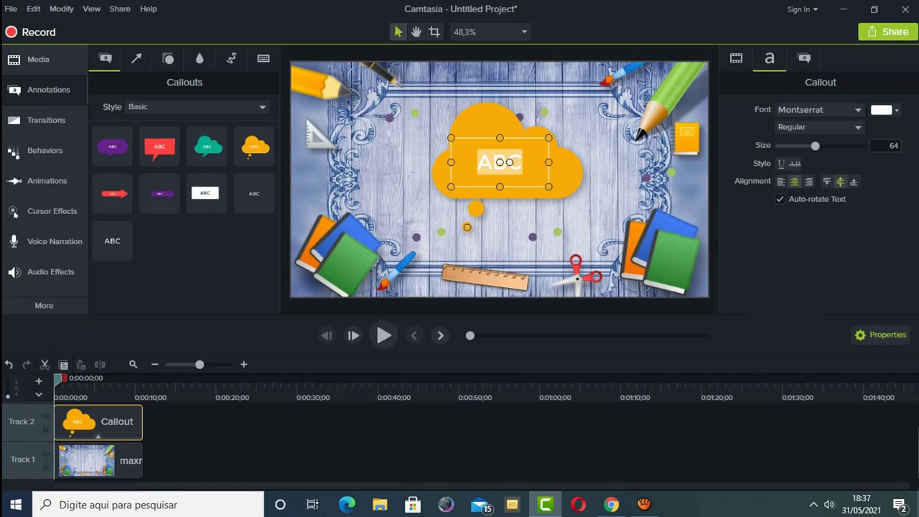
key("ctrl+v")
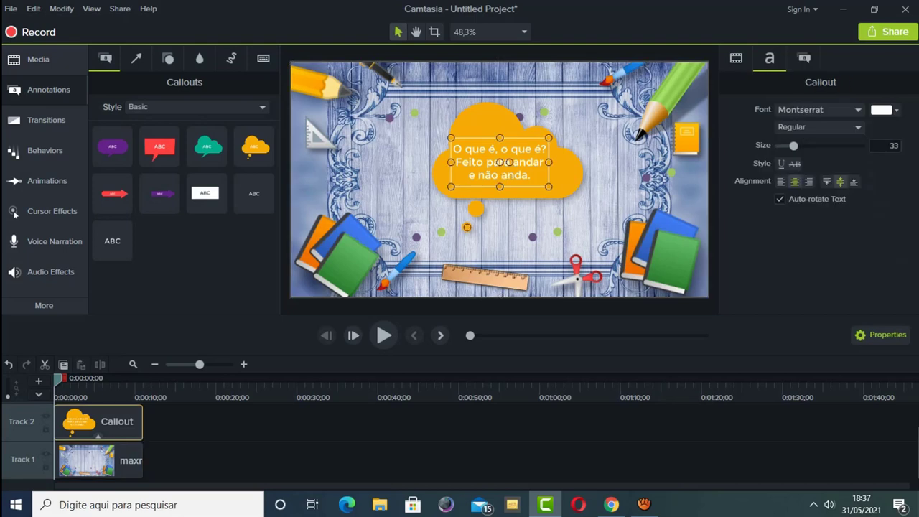
Step: Enlarge the cloud callout until its text size is 52 and position it in the middle of the background frame
key("Up")
key("Up")
key("Up")
key("Up")
key("Up")
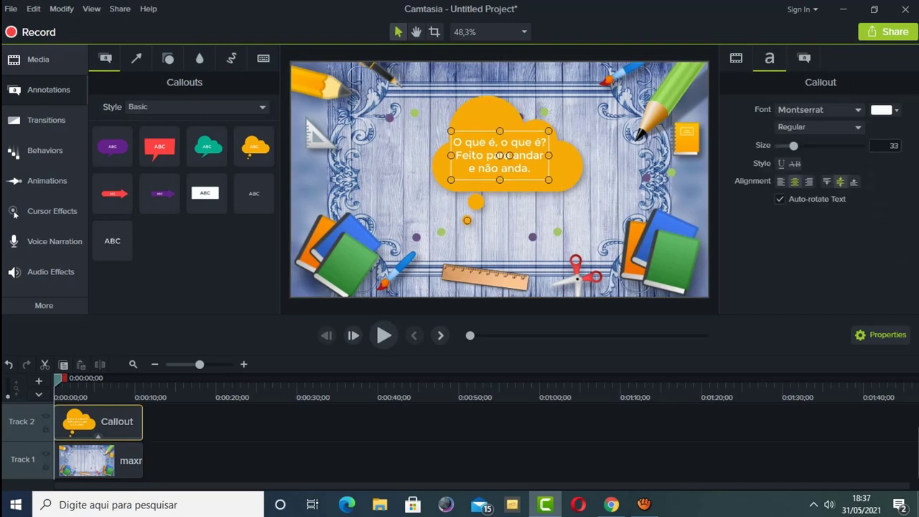
key("Right")
key("Right")
key("Right")
key("Right")
key("Right")
key("Right")
key("Right")
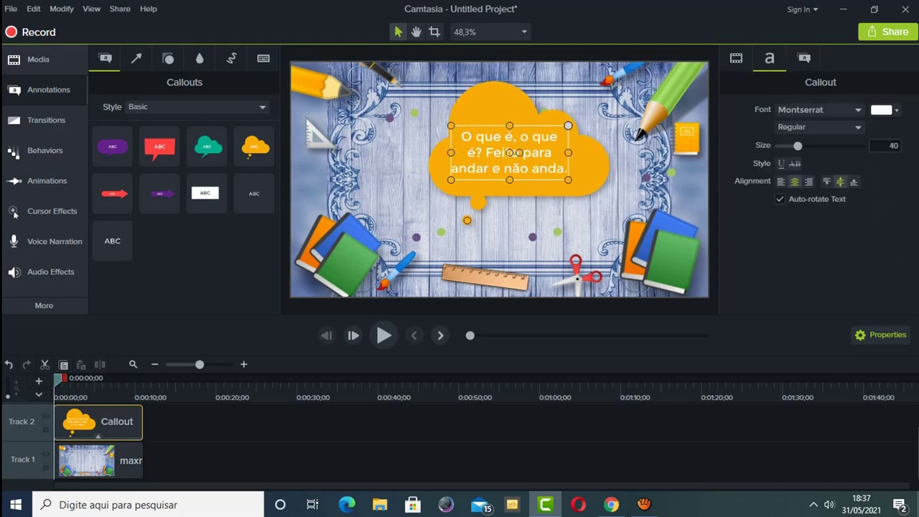
key("Right")
key("Right")
key("Right")
key("Right")
key("Right")
key("Right")
key("Right")
key("Right")
key("Right")
key("Right")
key("Right")
key("Right")
key("Right")
key("Right")
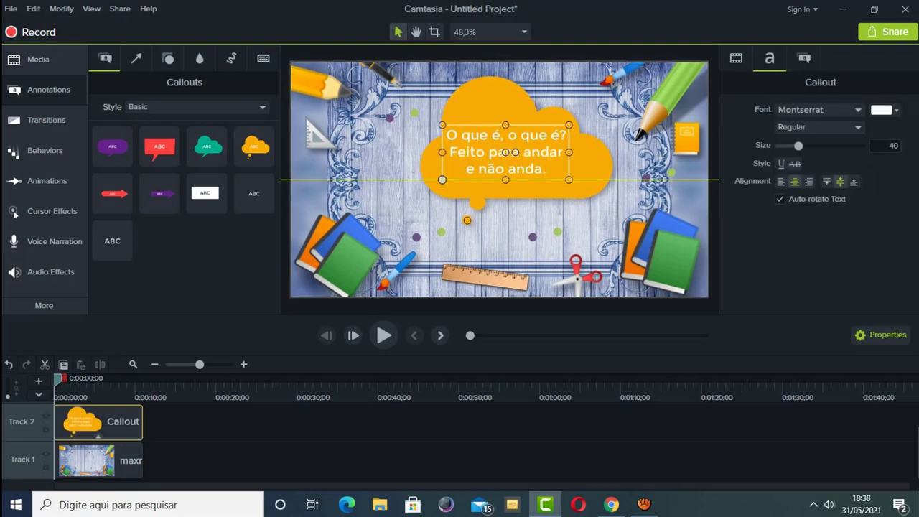
key("Left")
key("Left")
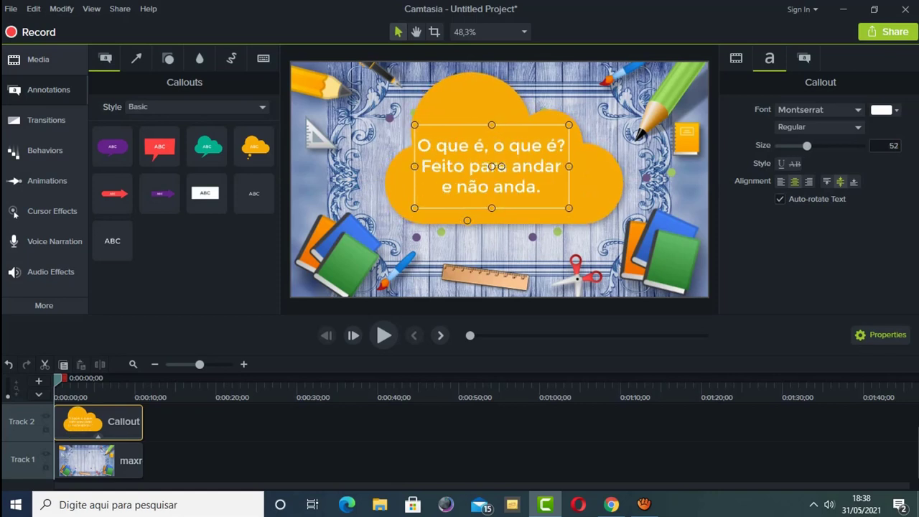
left_click_drag(491, 166, 494, 190)
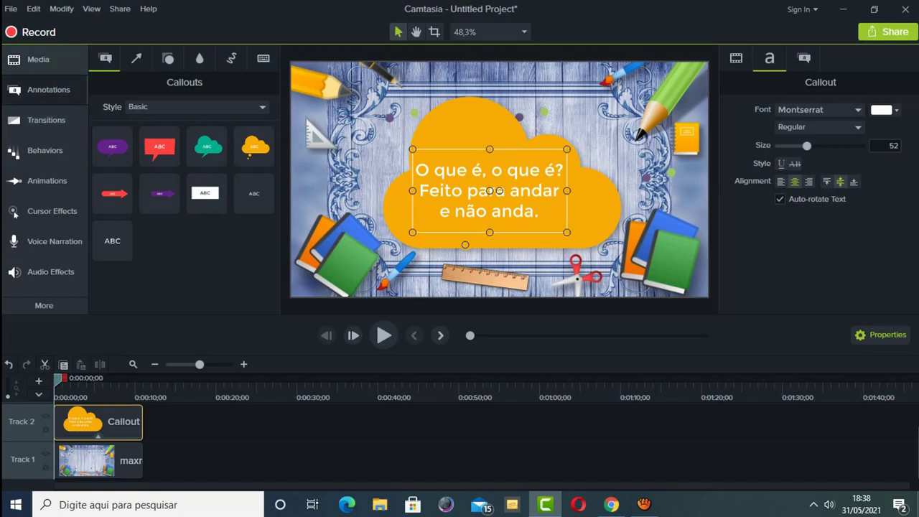
Step: Place giphy.gif on Track 1 directly after the background image and enlarge it to about 273% to fill the canvas
left_click(38, 59)
mouse_move(165, 147)
left_mouse_down()
mouse_move(237, 430)
mouse_move(201, 470)
mouse_move(179, 466)
left_mouse_up()
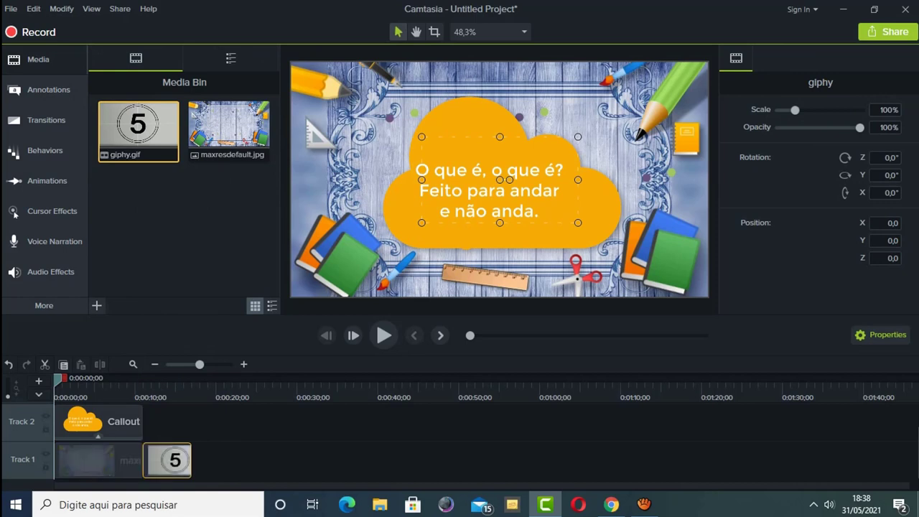
left_click_drag(57, 377, 156, 378)
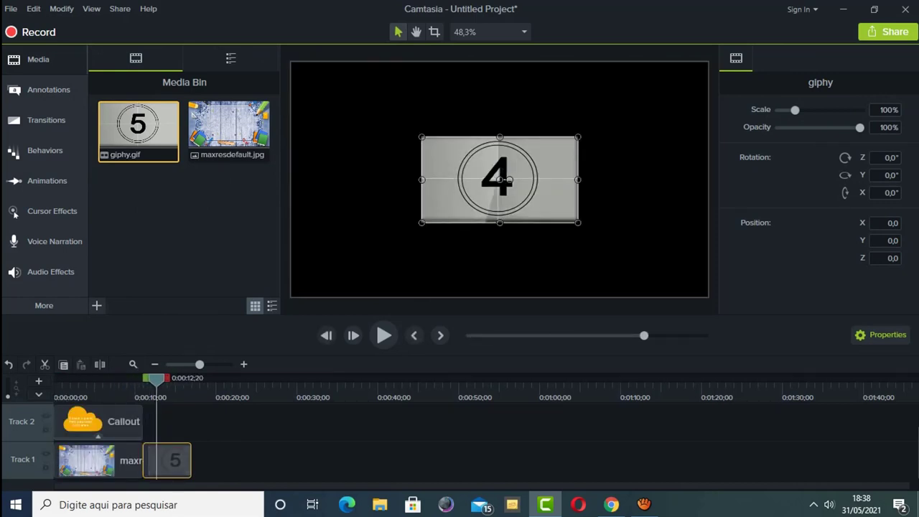
left_click_drag(421, 136, 291, 65)
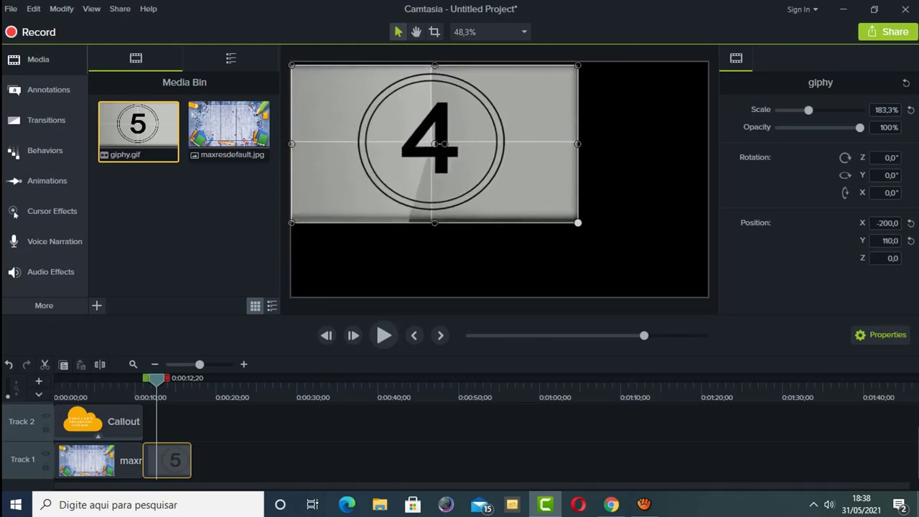
left_click_drag(577, 223, 713, 297)
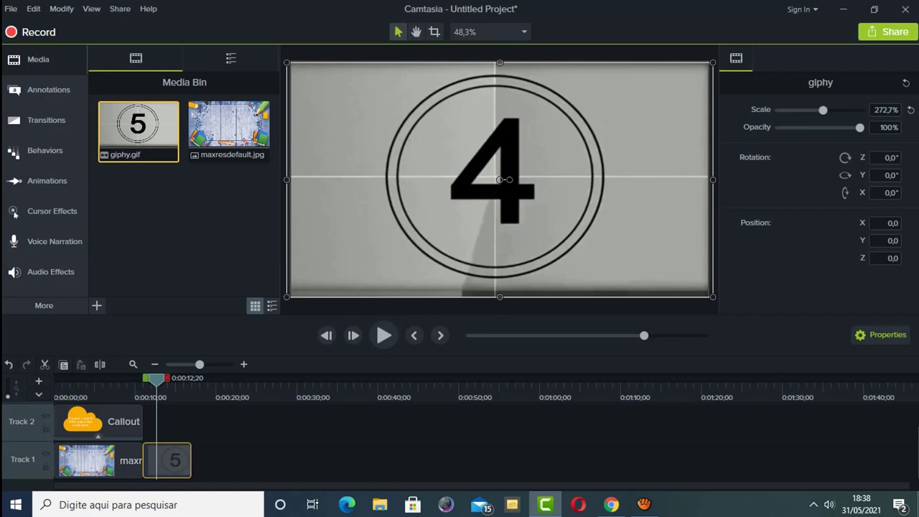
Step: Place maxresdefault.jpg again on Track 1 directly after the countdown GIF, starting at 17 seconds, and extend its duration slightly
key("comma")
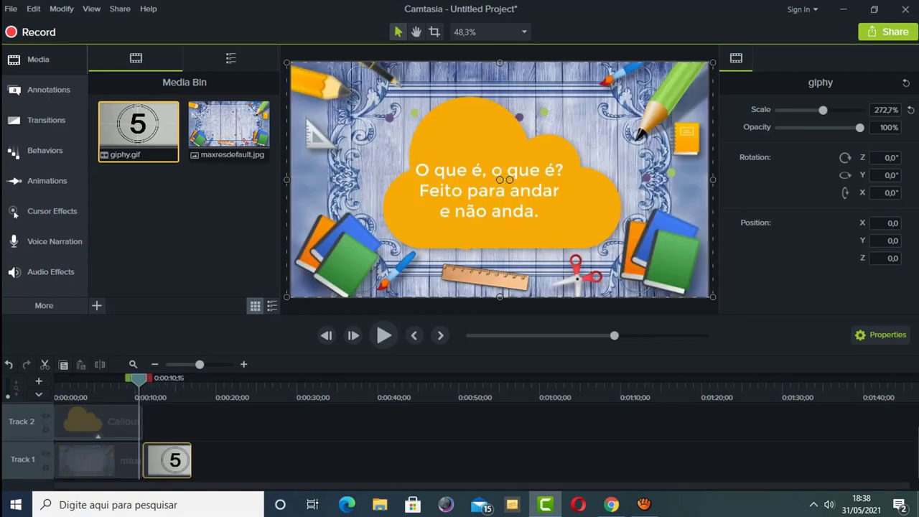
key("space")
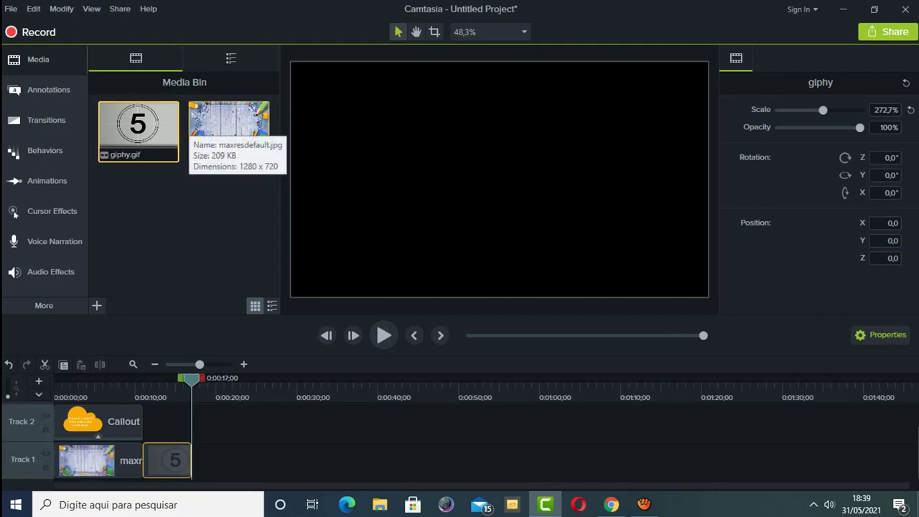
left_click_drag(229, 122, 502, 180)
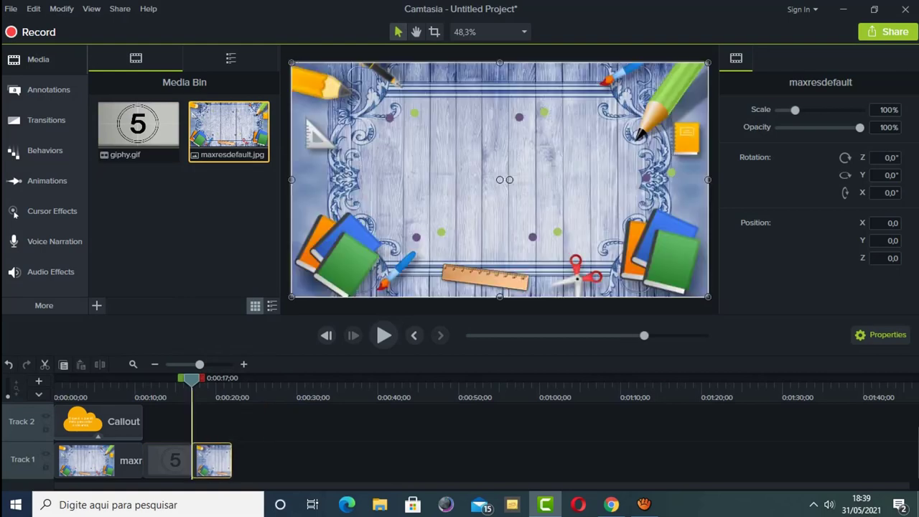
mouse_move(231, 459)
left_mouse_down()
mouse_move(221, 463)
mouse_move(233, 463)
left_mouse_up()
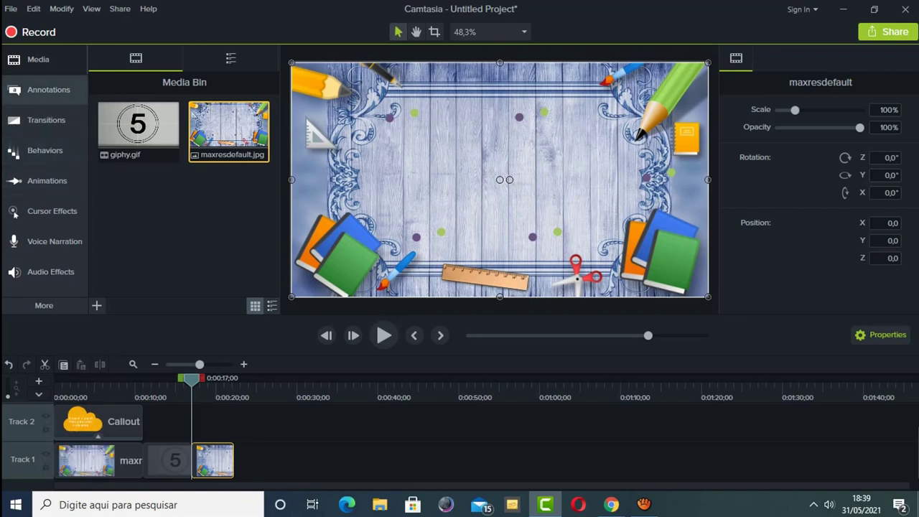
Step: Add the purple rounded speech-bubble callout from the Basic style near the middle of the second background image
left_click(48, 90)
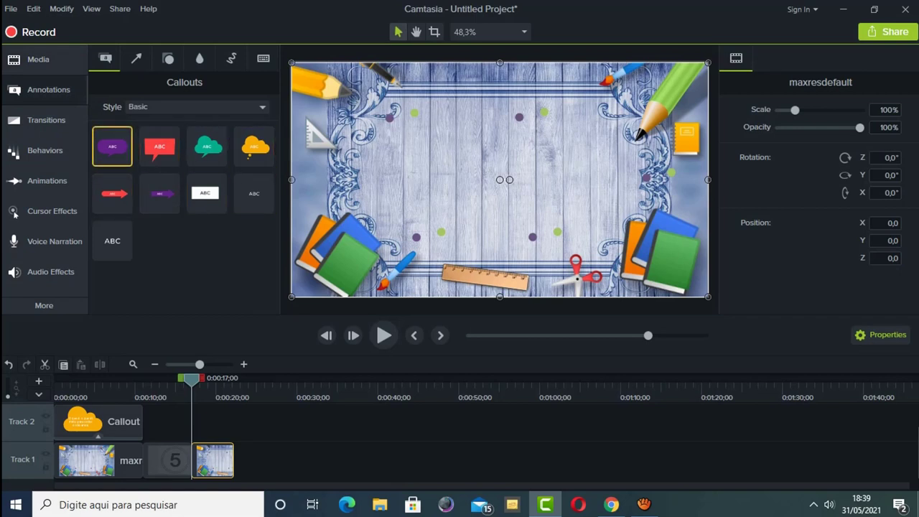
left_click_drag(112, 146, 493, 168)
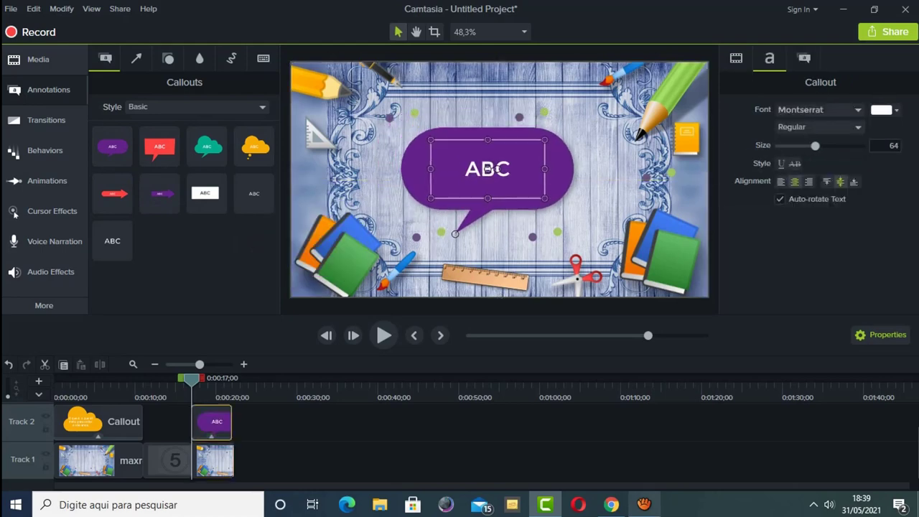
Step: Switch to Chrome and copy the first riddle's answer, "A rua.", from the Toda Matéria page
left_click(611, 505)
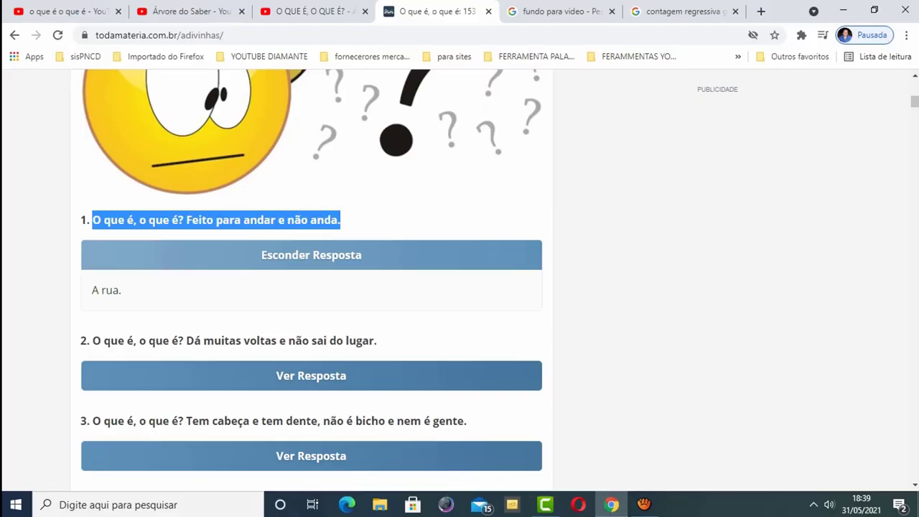
left_click_drag(122, 289, 91, 290)
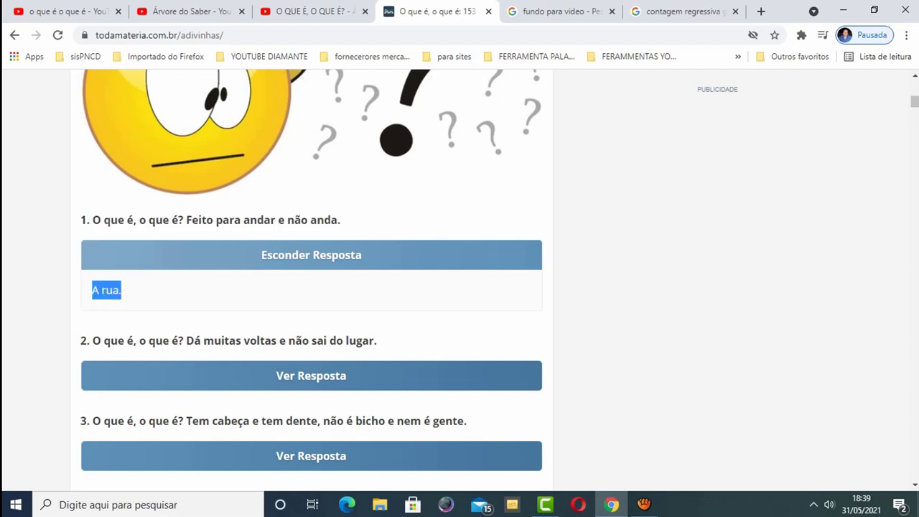
right_click(101, 290)
left_click(130, 295)
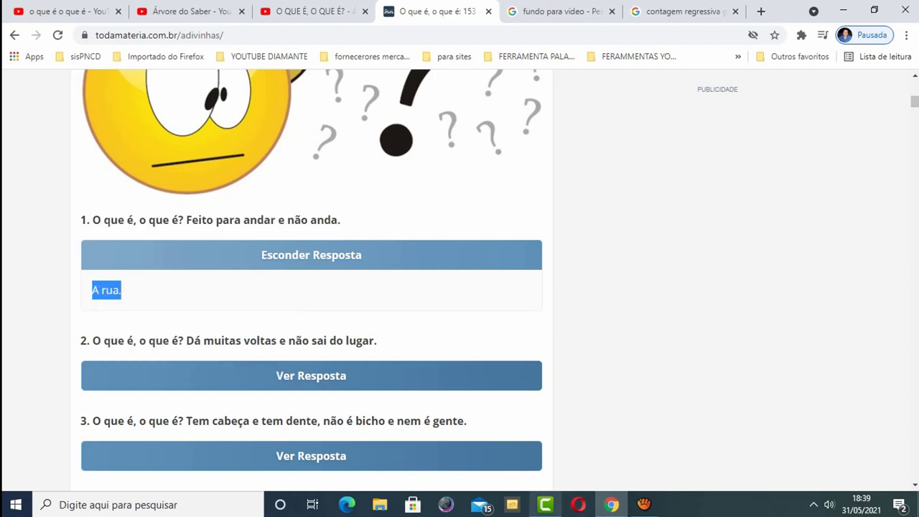
Step: Switch back to Camtasia and replace the purple callout's placeholder text with the copied answer, "A rua."
key("alt+Tab")
double_click(490, 168)
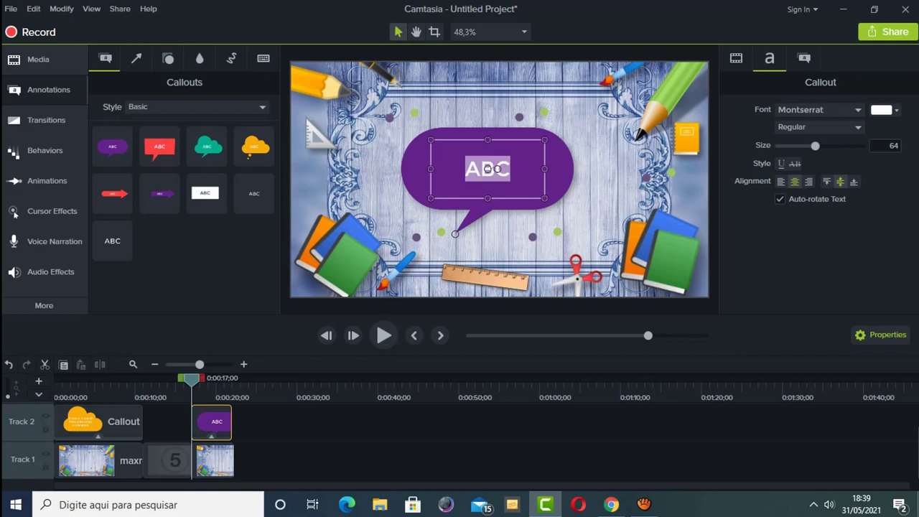
key("ctrl+v")
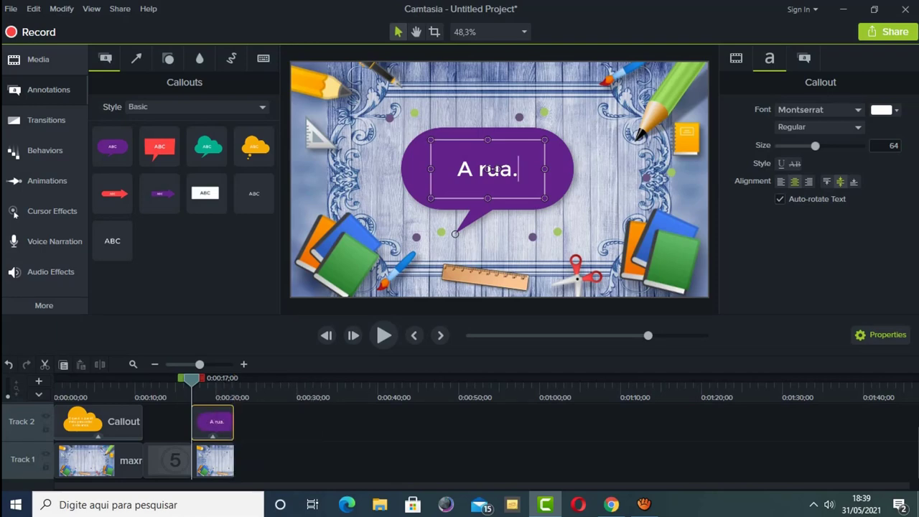
Step: Play the timeline from the end of the question through the countdown to the answer callout to check the sequence
key("ctrl+Left")
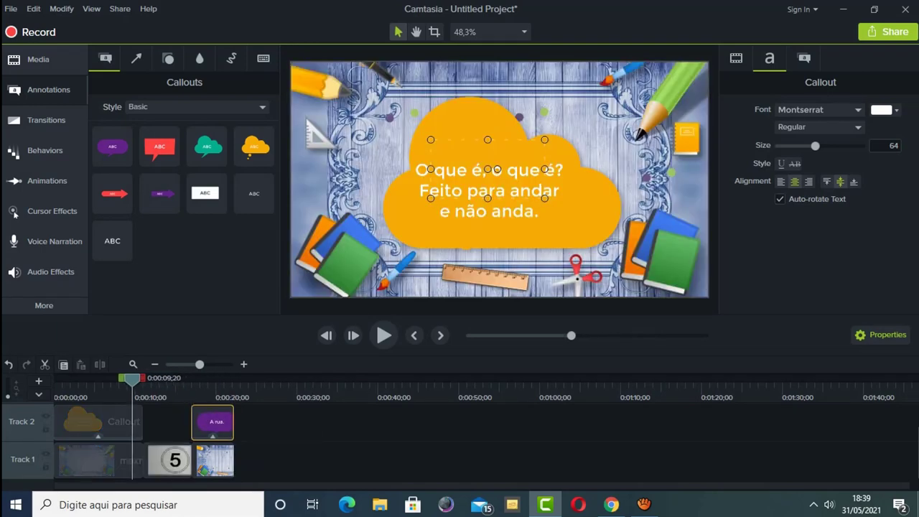
key("space")
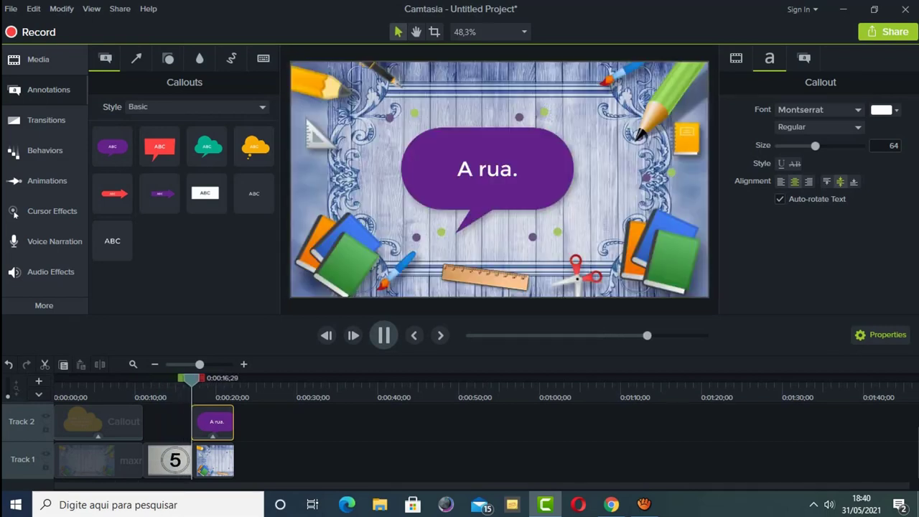
key("space")
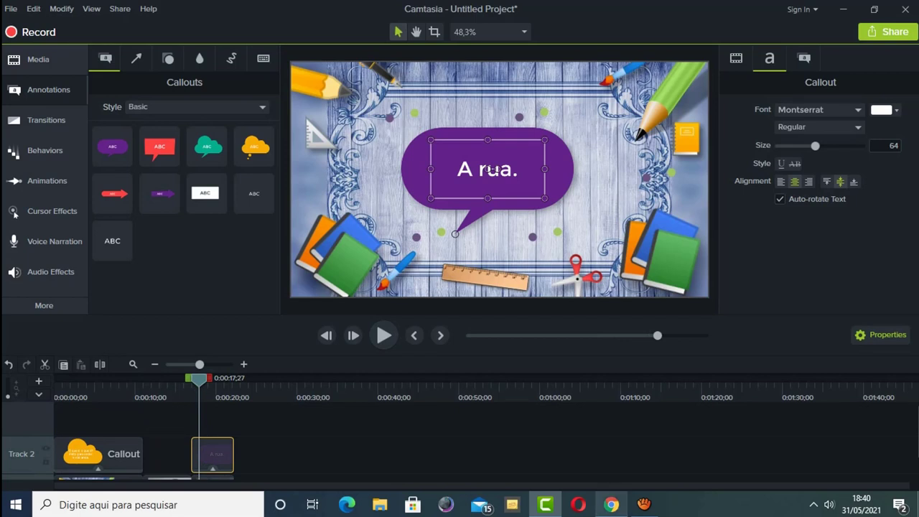
key("alt+Tab")
scroll(459, 280, "up", 6)
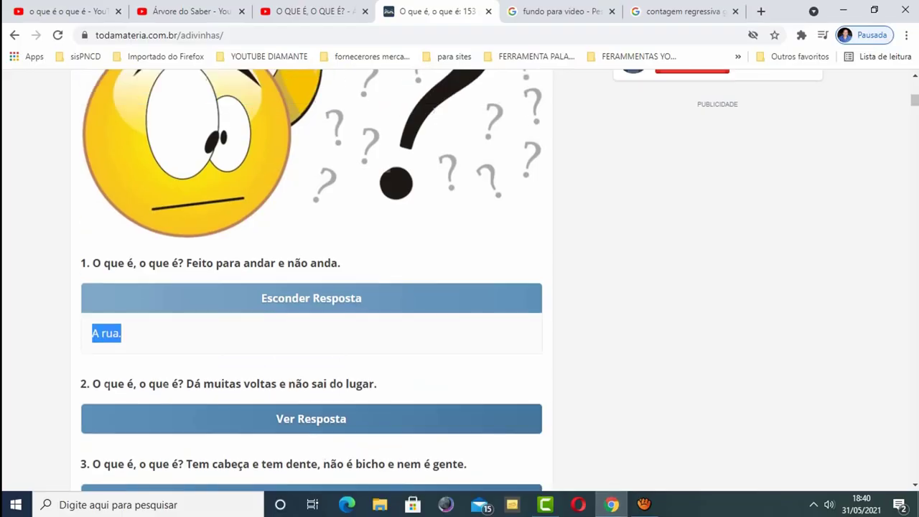
scroll(539, 143, "up", 1)
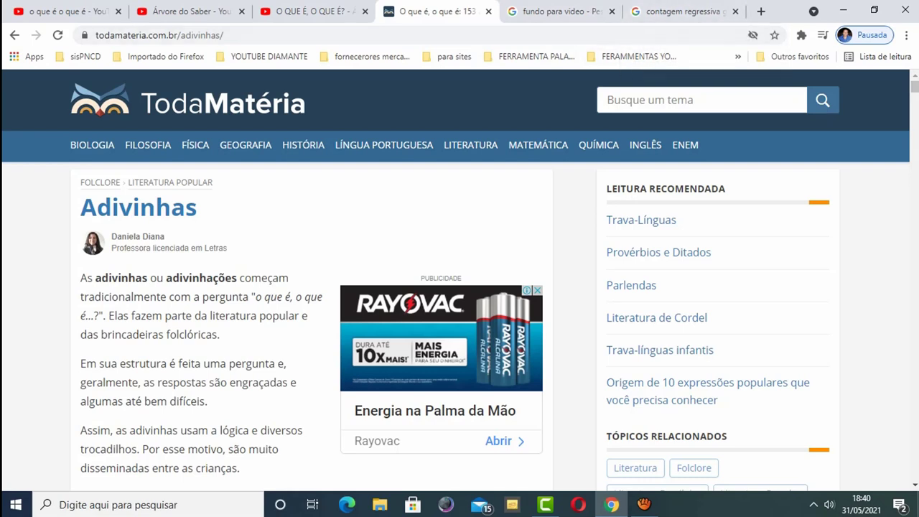
left_click(761, 12)
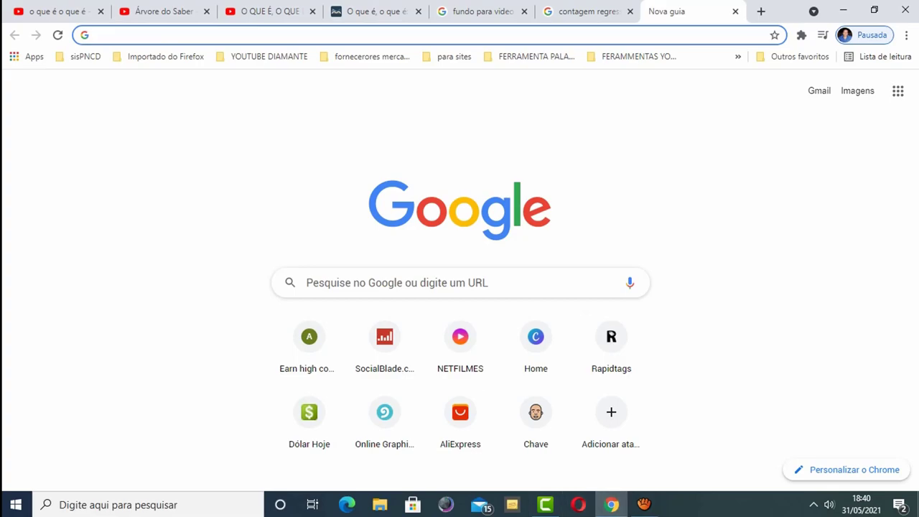
Step: Switch back to Camtasia, return the playhead to the start of the timeline and open the Voice Narration tool
left_click(545, 505)
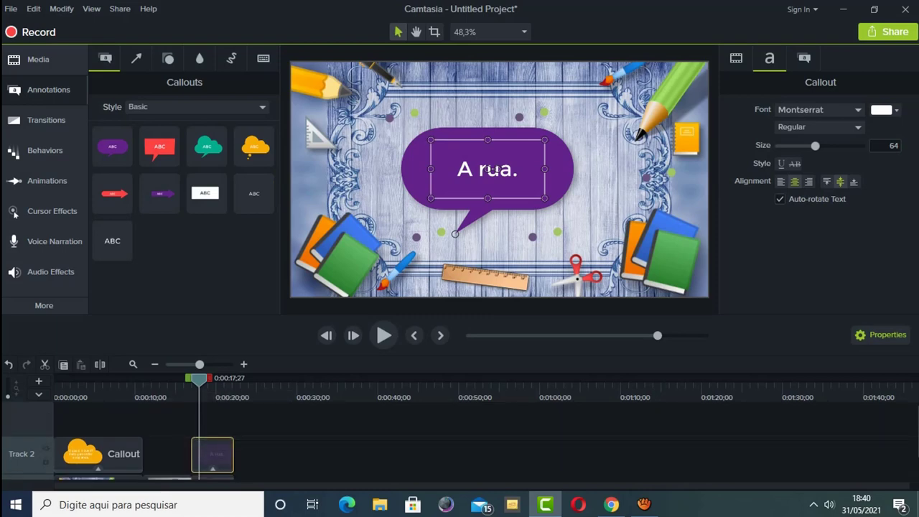
key("ctrl+Home")
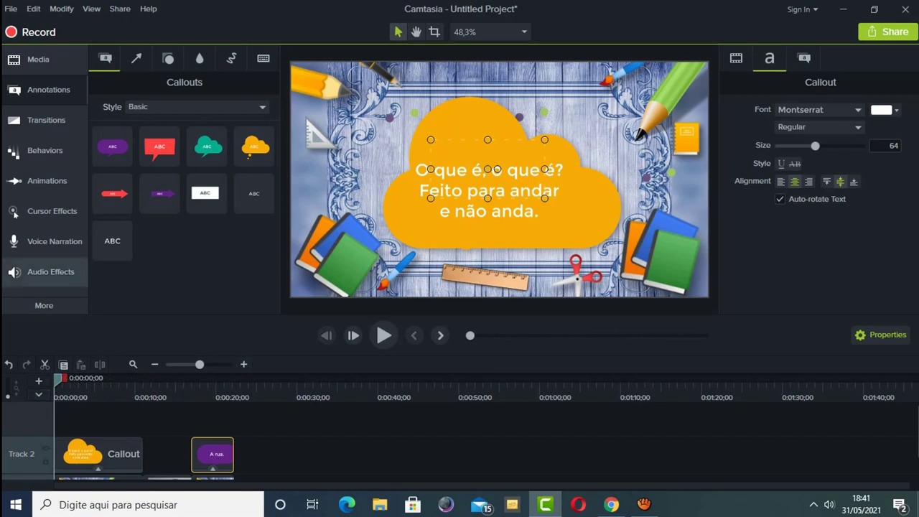
left_click(54, 241)
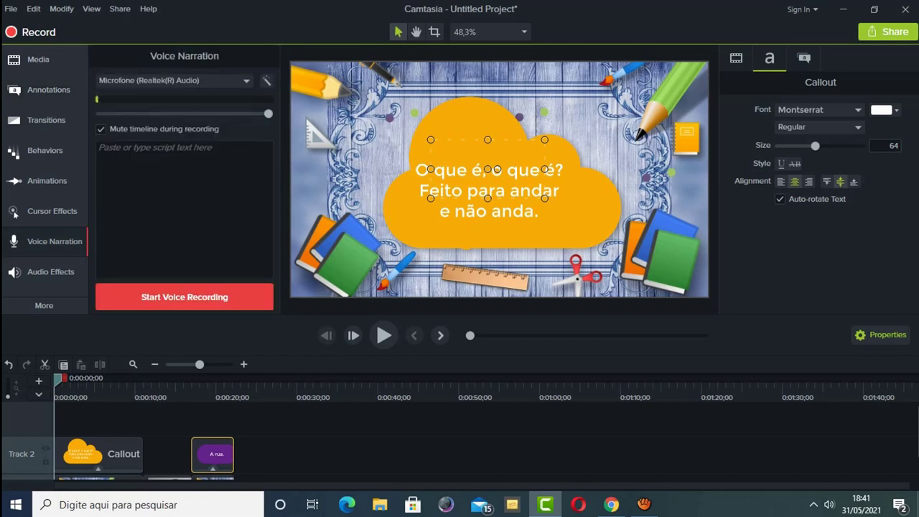